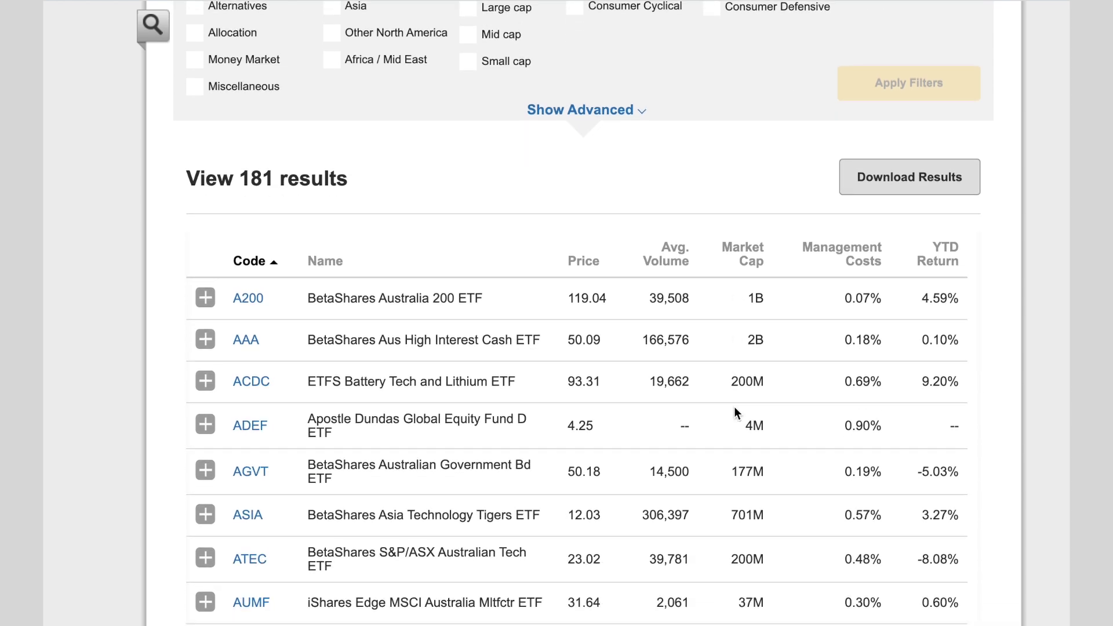
Sort the ETF screener results by market capitalisation, largest first
scroll(672, 276, "up", 5)
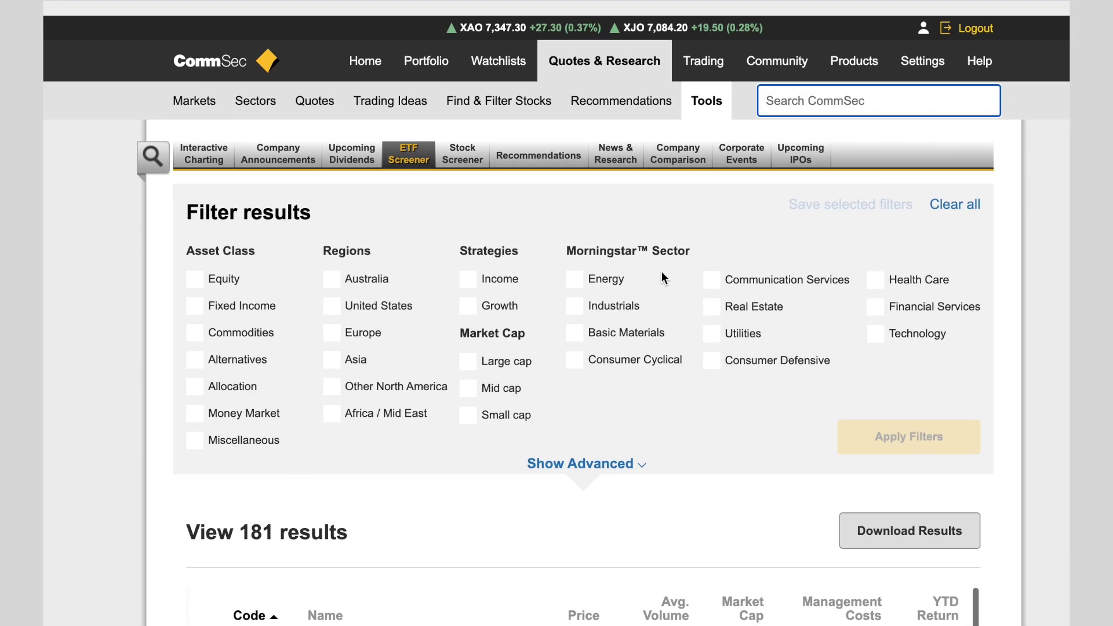
scroll(743, 369, "down", 5)
scroll(745, 371, "up", 2)
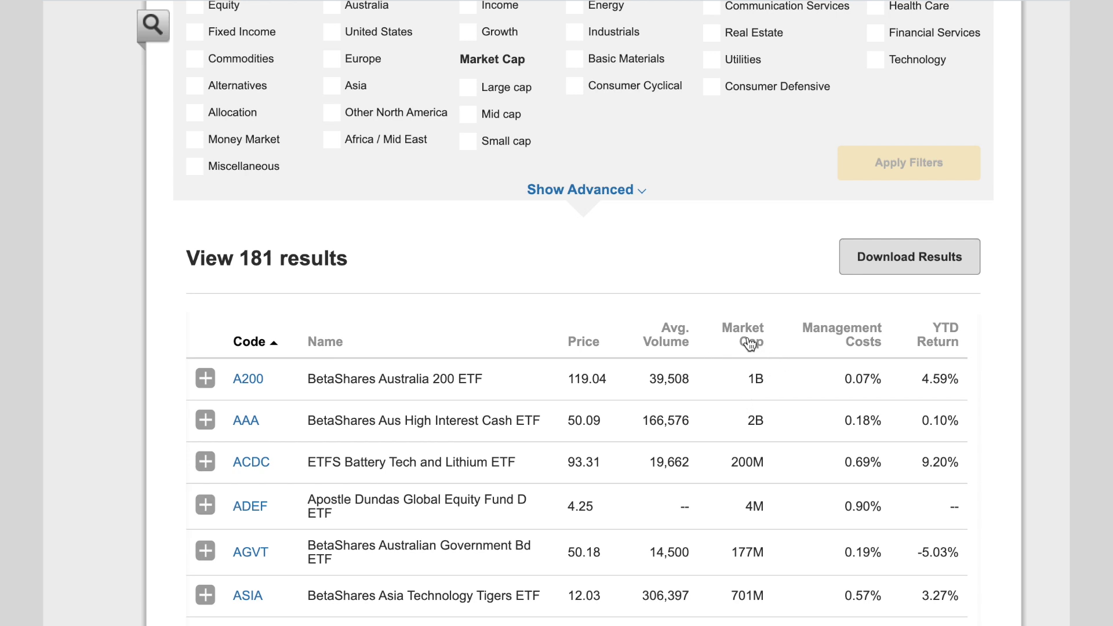
left_click(751, 343)
Examine the largest ETFs in the sorted results, from Vanguard Australian Shares ETF through Vanguard All-World ex-US Shares ETF
scroll(680, 324, "down", 5)
scroll(682, 327, "up", 2)
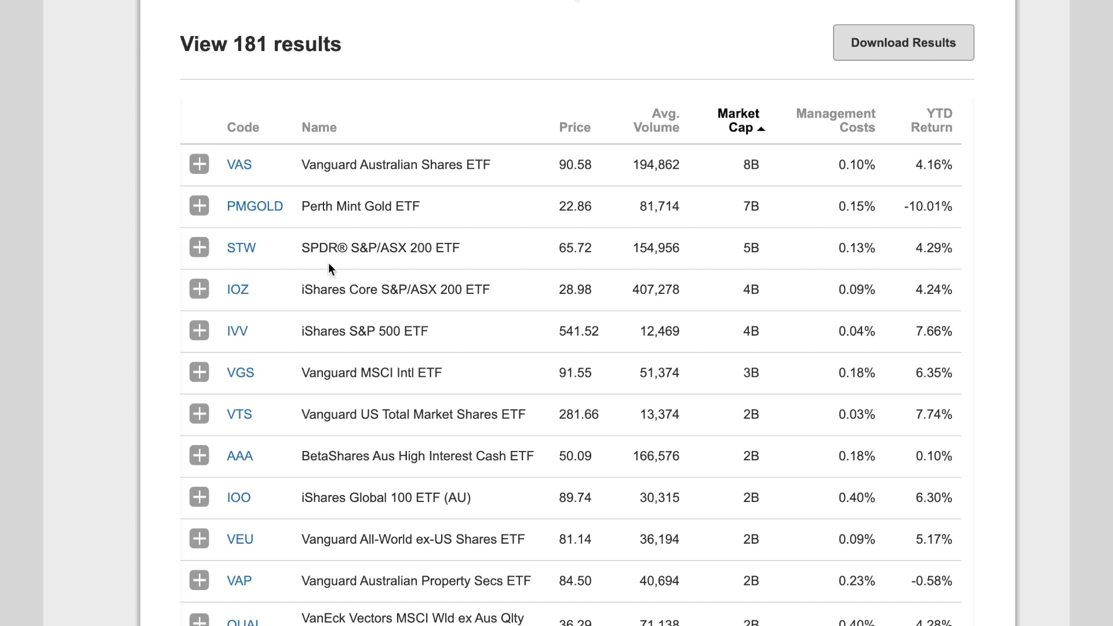
scroll(327, 263, "down", 1)
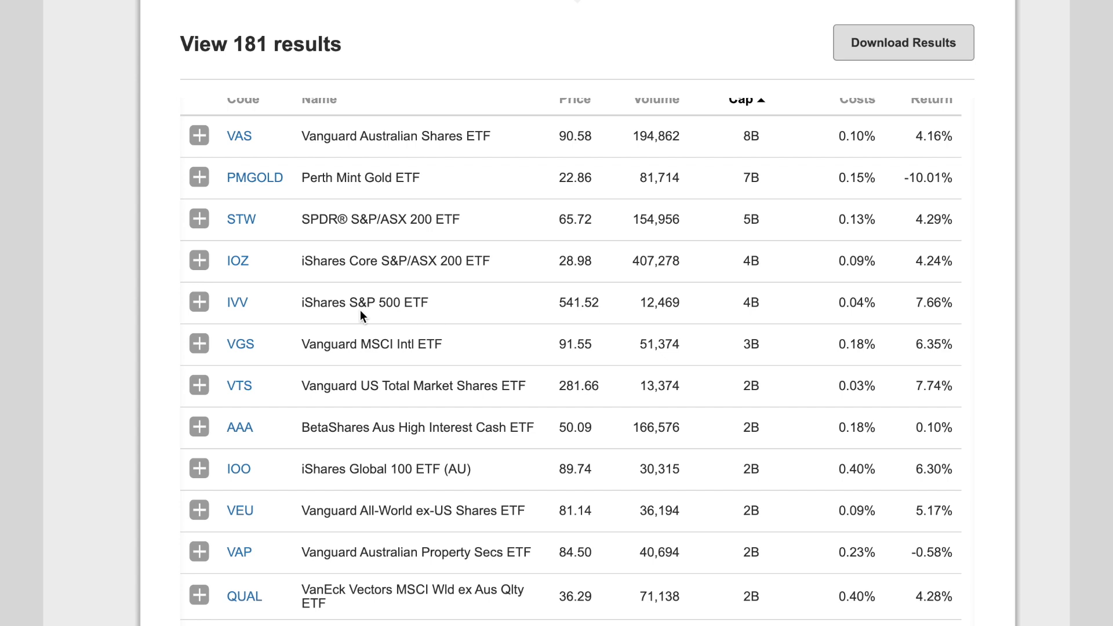
scroll(368, 356, "down", 1)
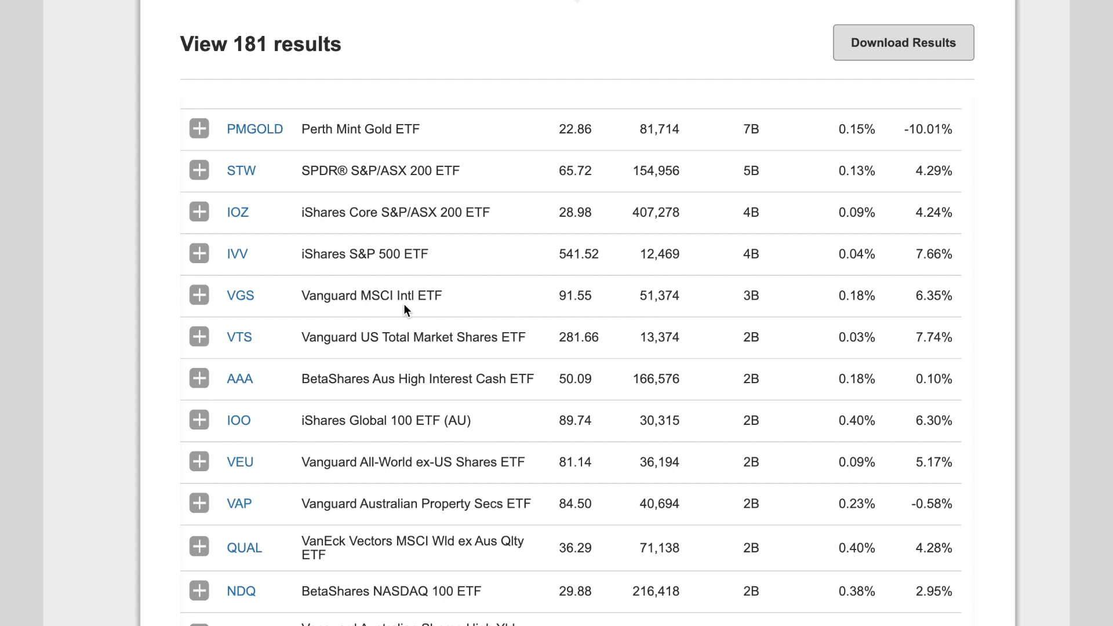
scroll(377, 346, "down", 1)
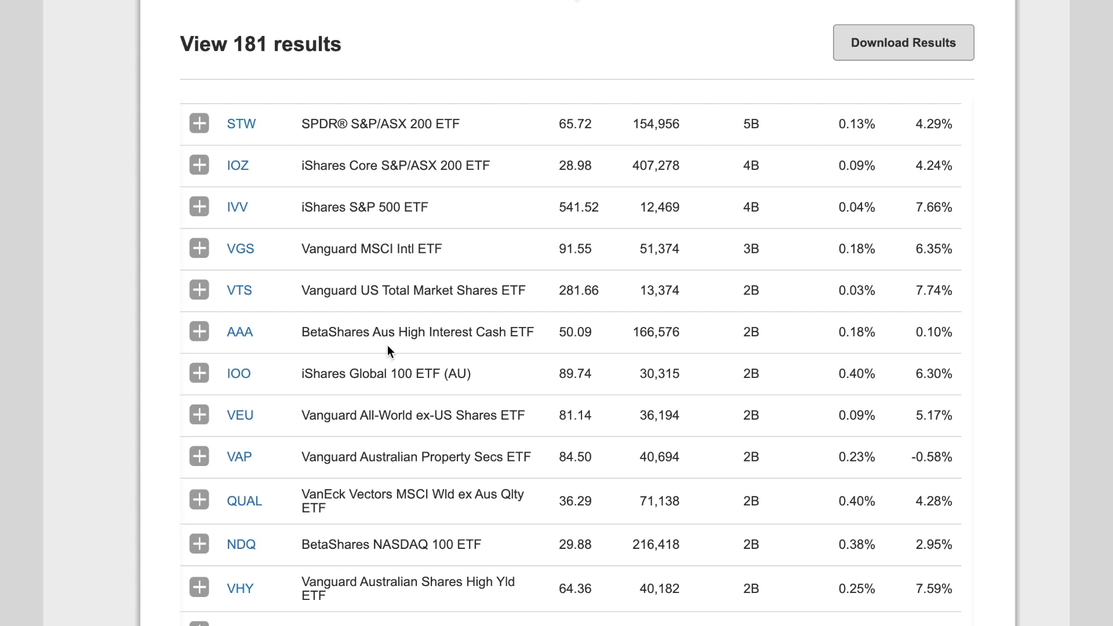
scroll(382, 384, "down", 1)
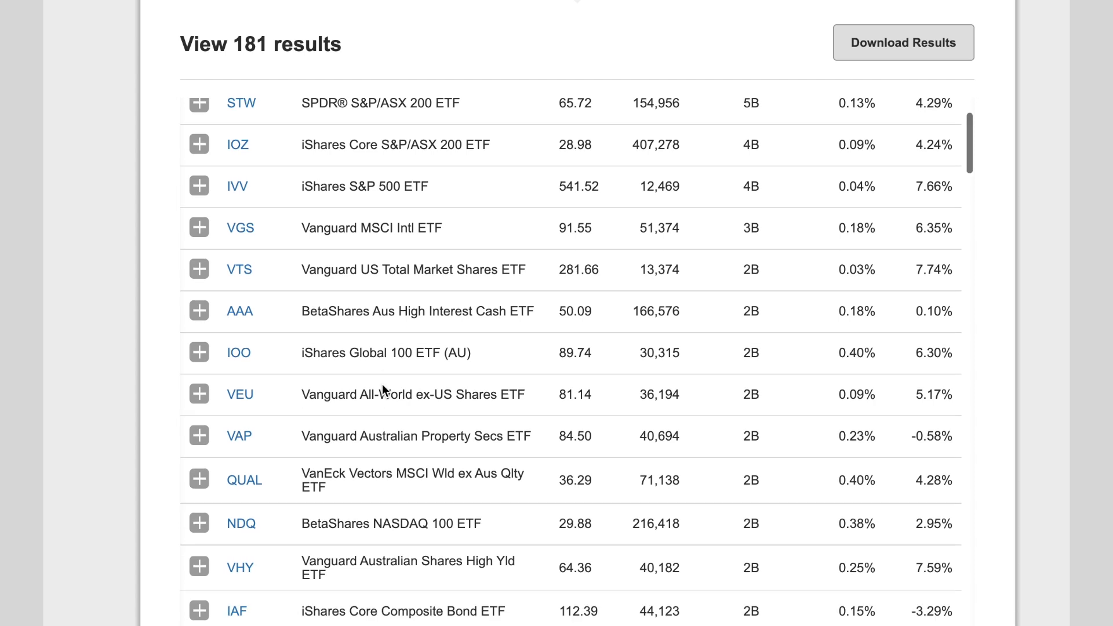
scroll(387, 371, "down", 1)
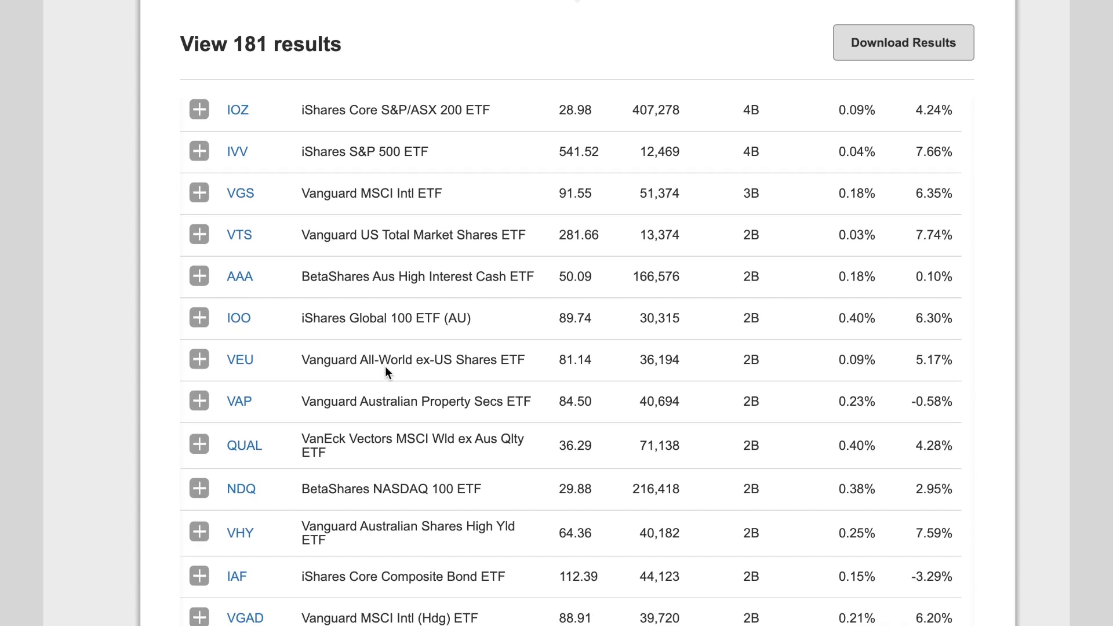
scroll(385, 367, "up", 5)
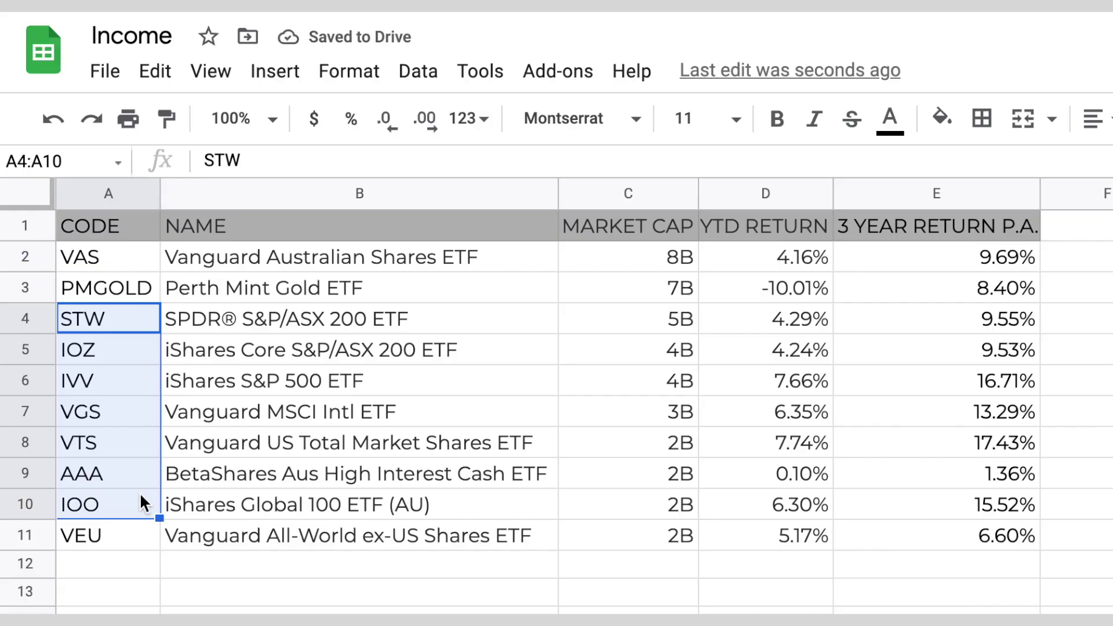
Switch to the Income spreadsheet in Google Sheets and review the market cap, YTD return and 3-year return p.a. columns
left_click(232, 380)
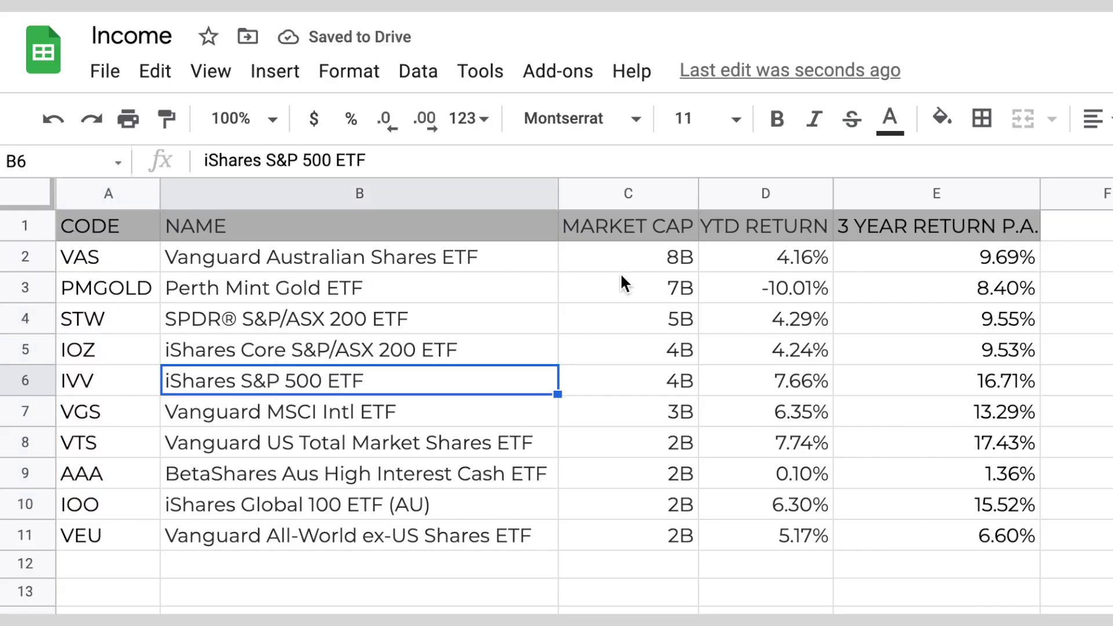
left_click(734, 232)
left_click(625, 226)
left_click(751, 232)
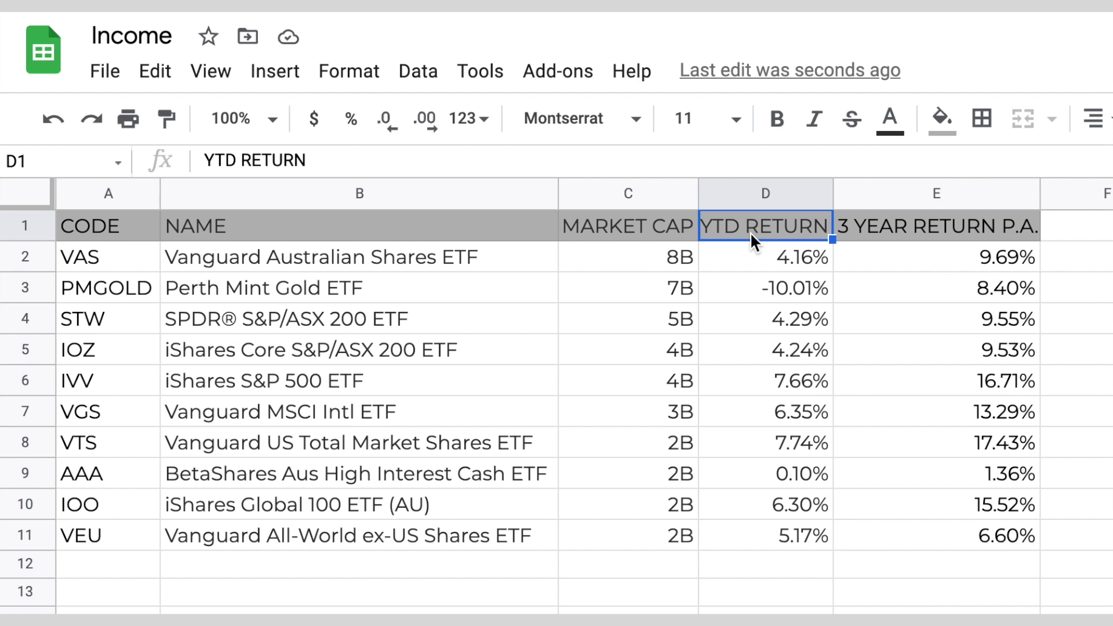
left_click(900, 231)
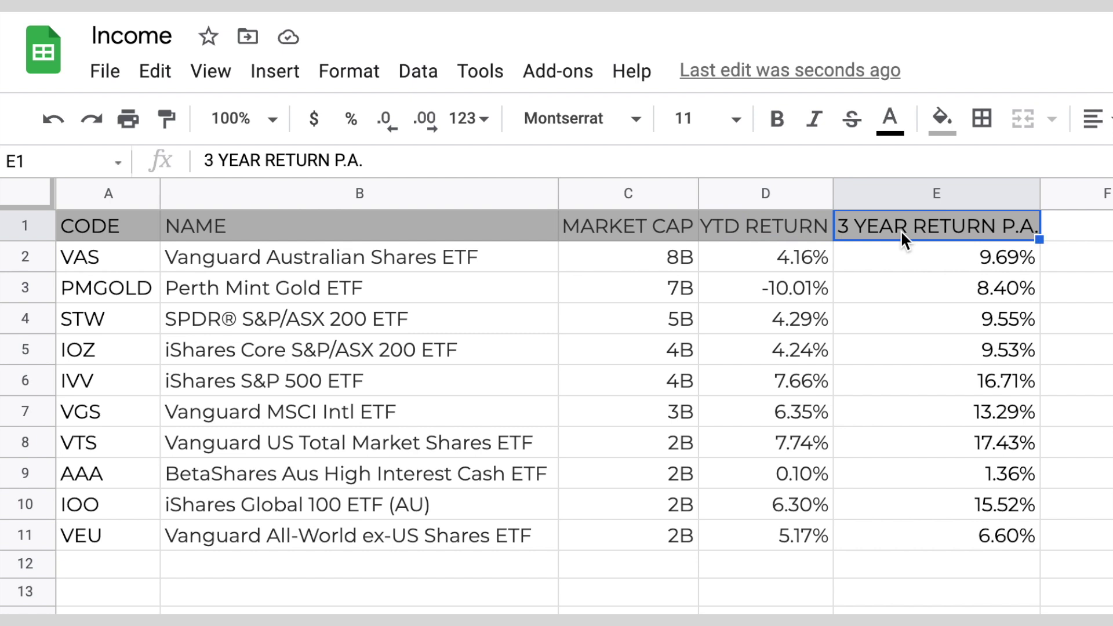
left_click_drag(908, 259, 911, 523)
left_click(898, 334)
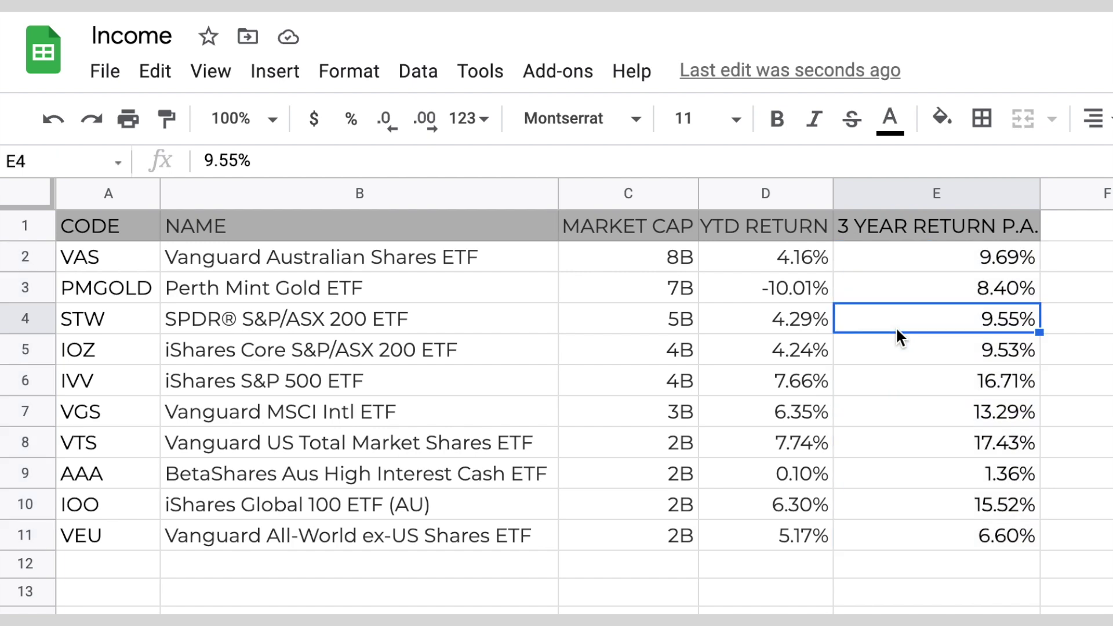
left_click(882, 264)
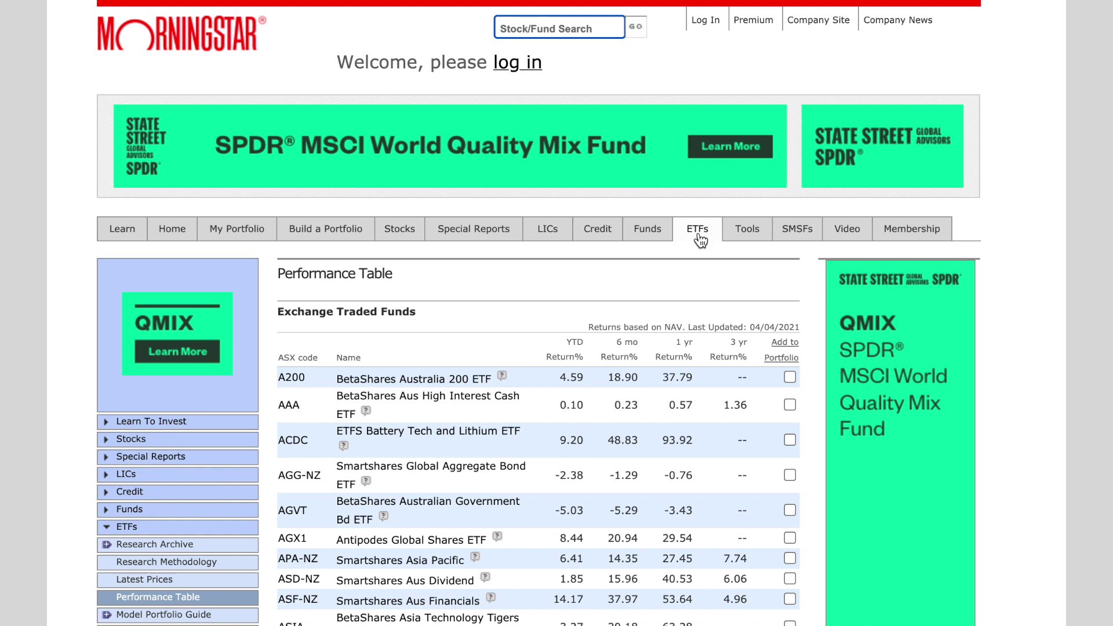
Switch to Morningstar's ETF performance table, skim the listed funds and return to its beginning
scroll(507, 400, "down", 5)
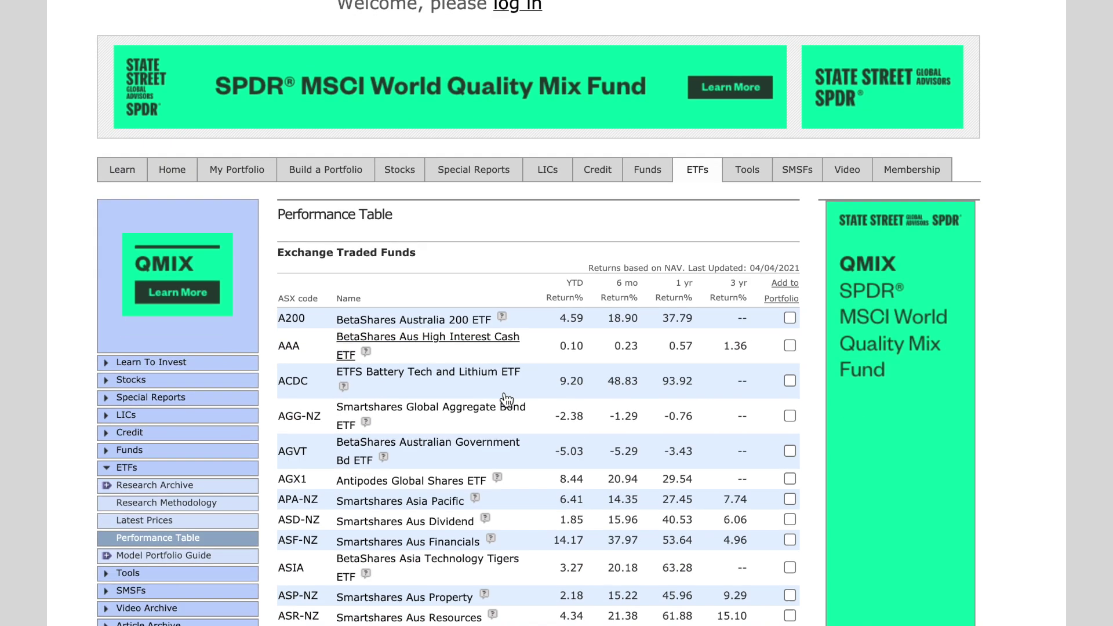
scroll(506, 401, "down", 10)
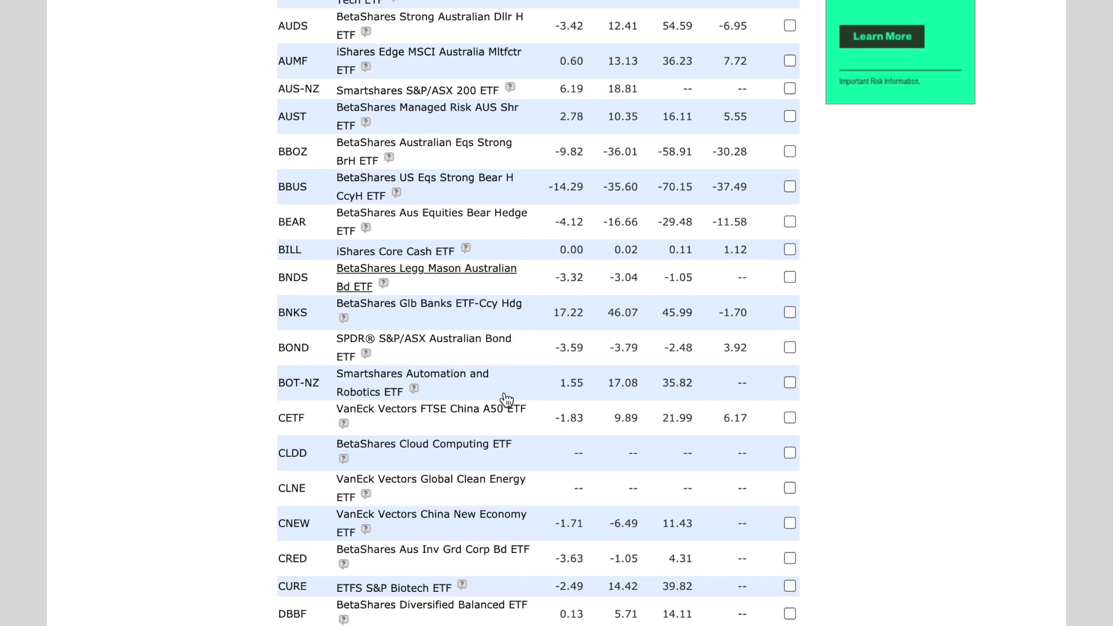
scroll(506, 400, "down", 10)
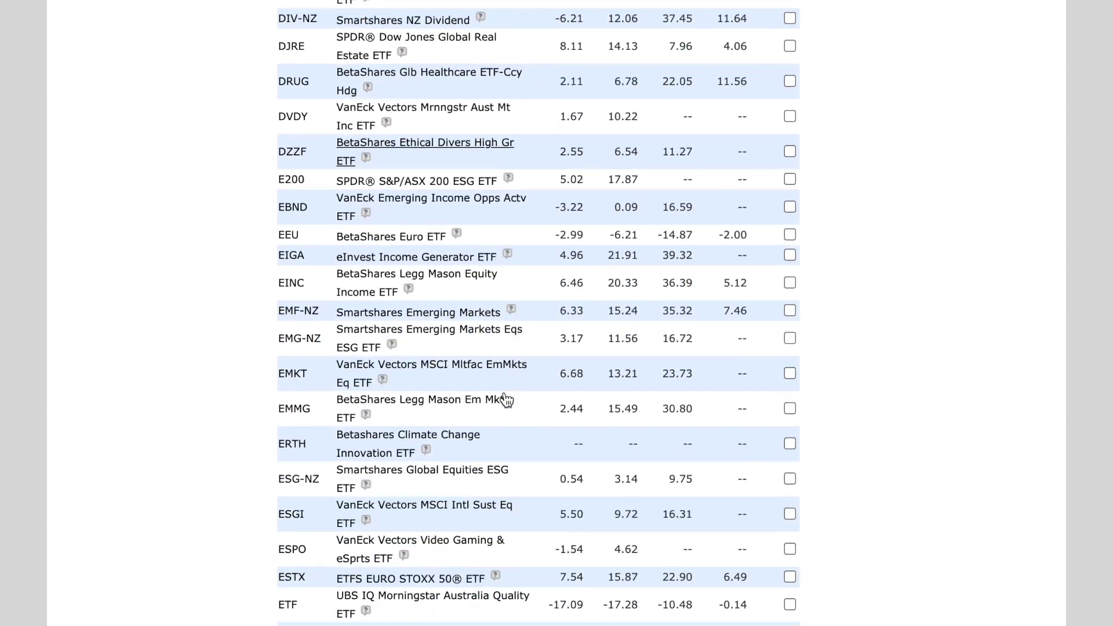
scroll(505, 392, "up", 20)
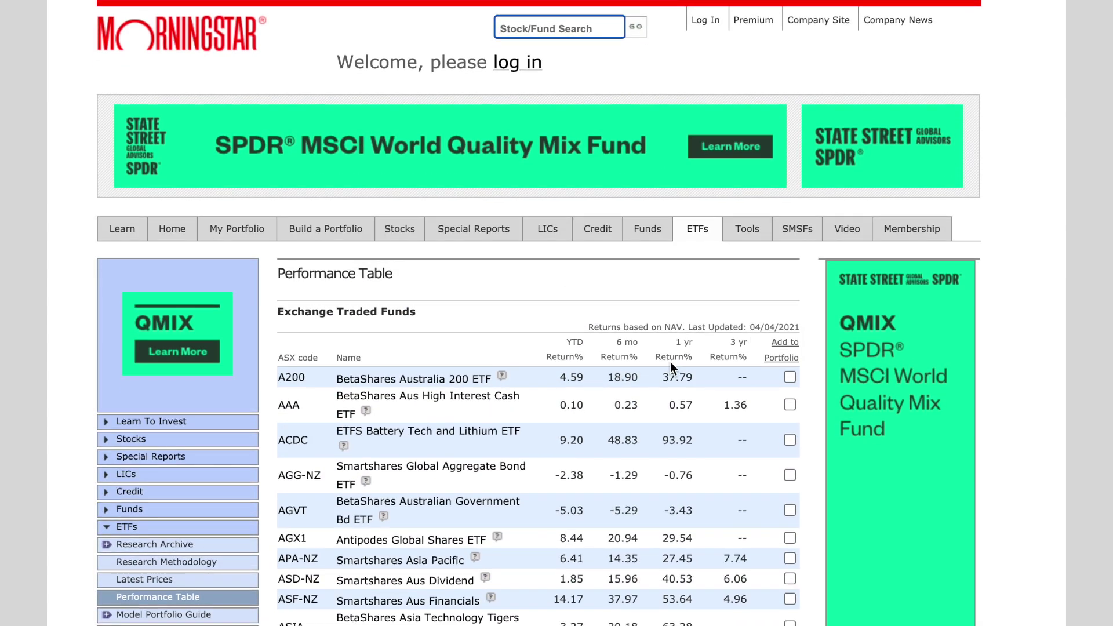
Examine the 3-year return column in the Exchange Traded Funds performance table
left_click_drag(733, 355, 736, 406)
left_click(741, 352)
scroll(544, 409, "down", 20)
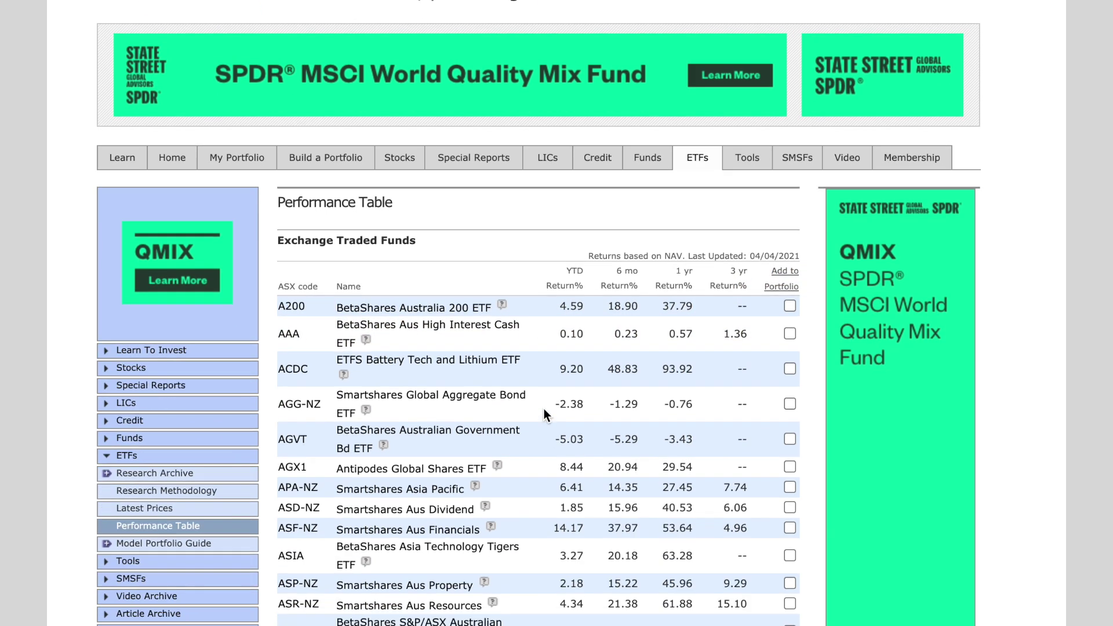
scroll(544, 408, "down", 5)
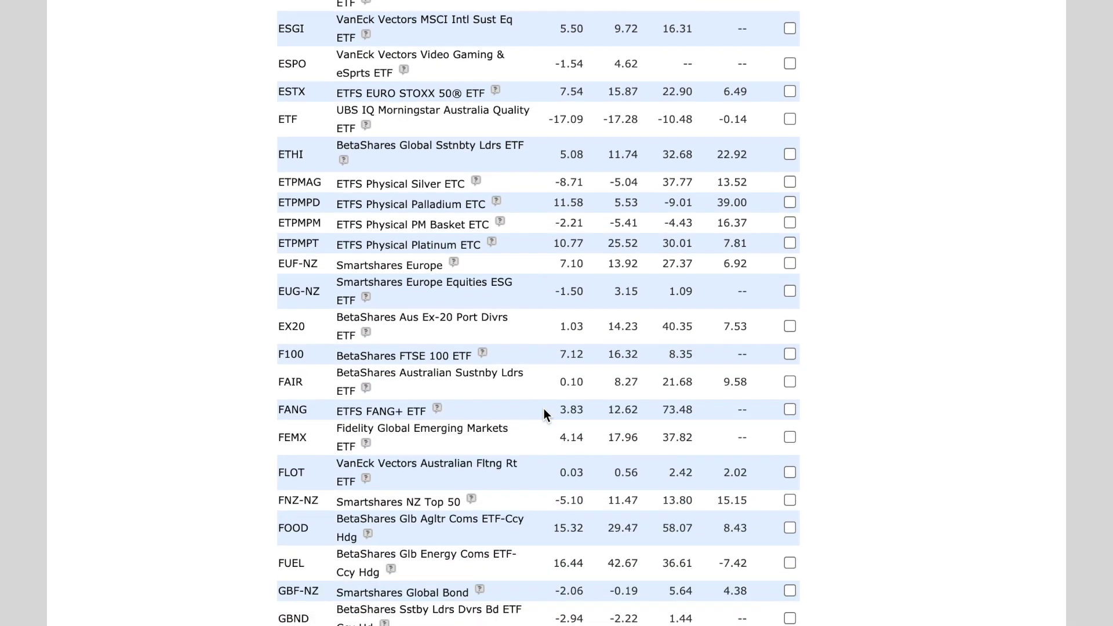
key("Home")
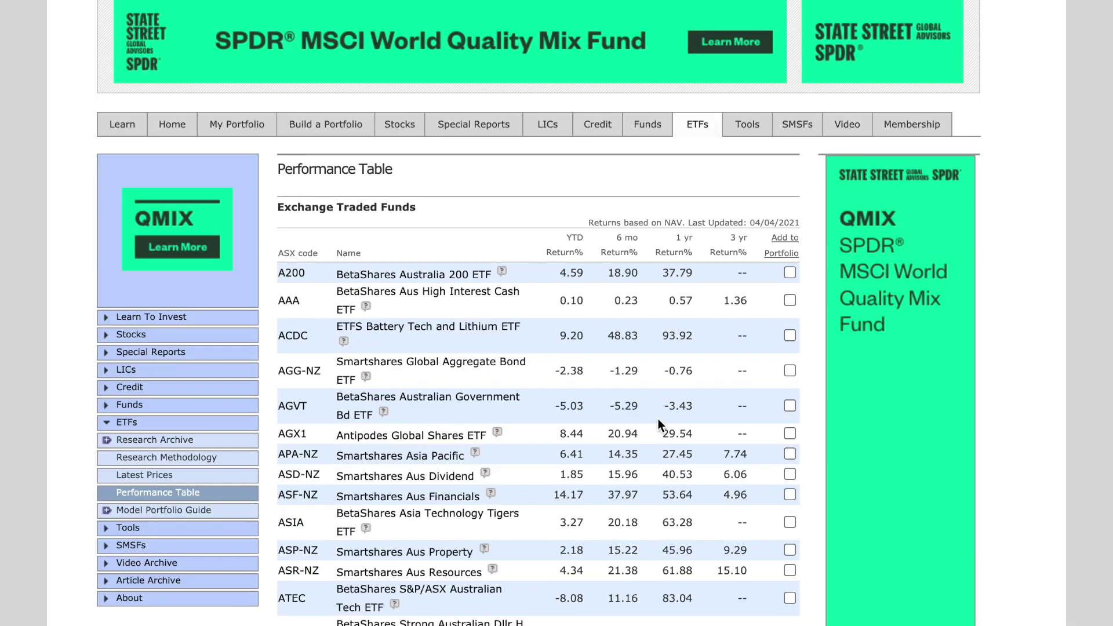
scroll(658, 423, "down", 6)
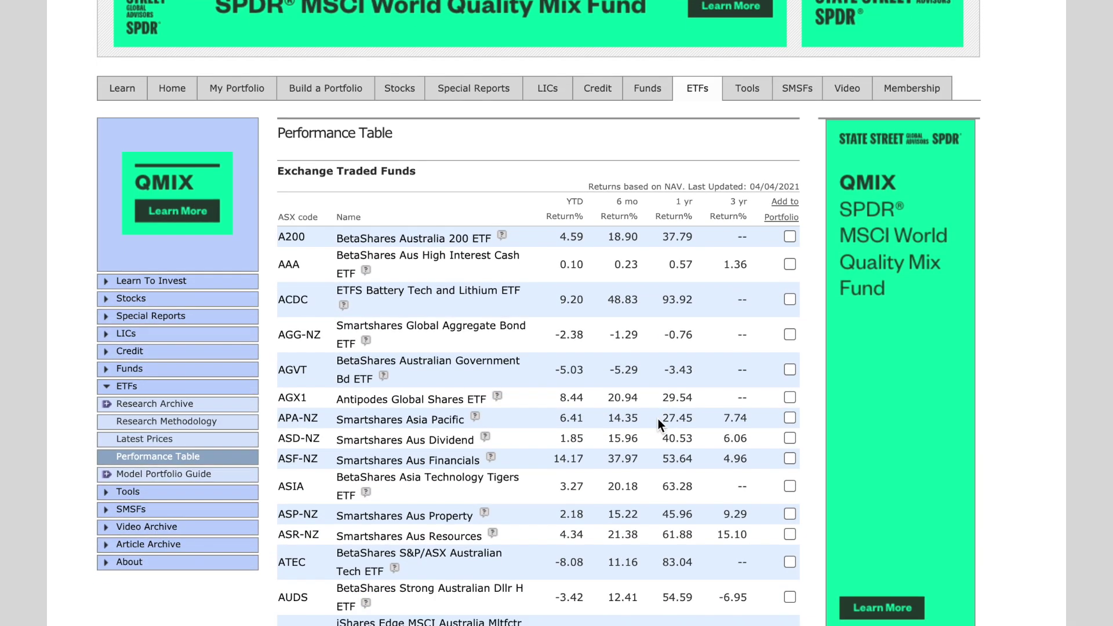
scroll(658, 421, "down", 8)
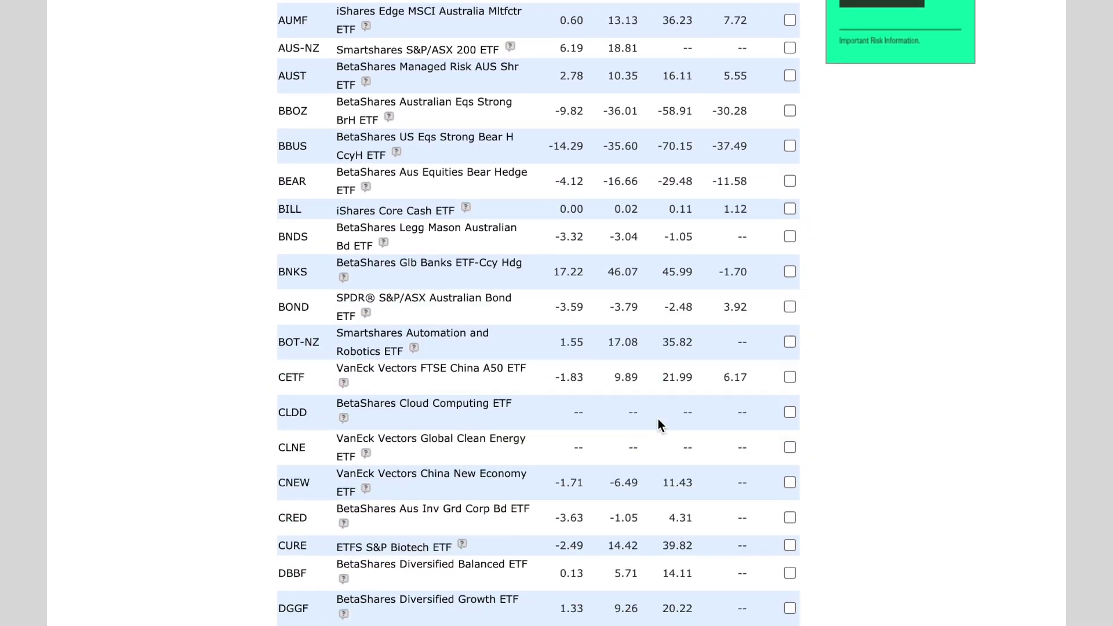
scroll(658, 422, "up", 5)
scroll(659, 418, "up", 9)
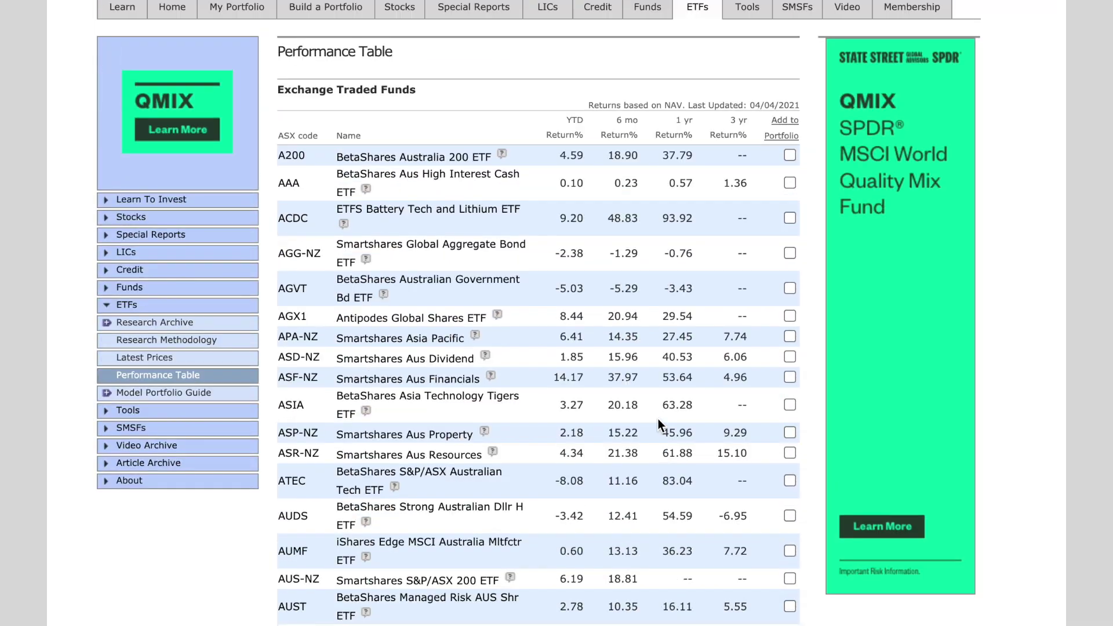
Compare individual funds' 3-year returns further through the performance table, down to the iShares ETFs, and return to its beginning
scroll(658, 418, "down", 2)
scroll(659, 418, "down", 3)
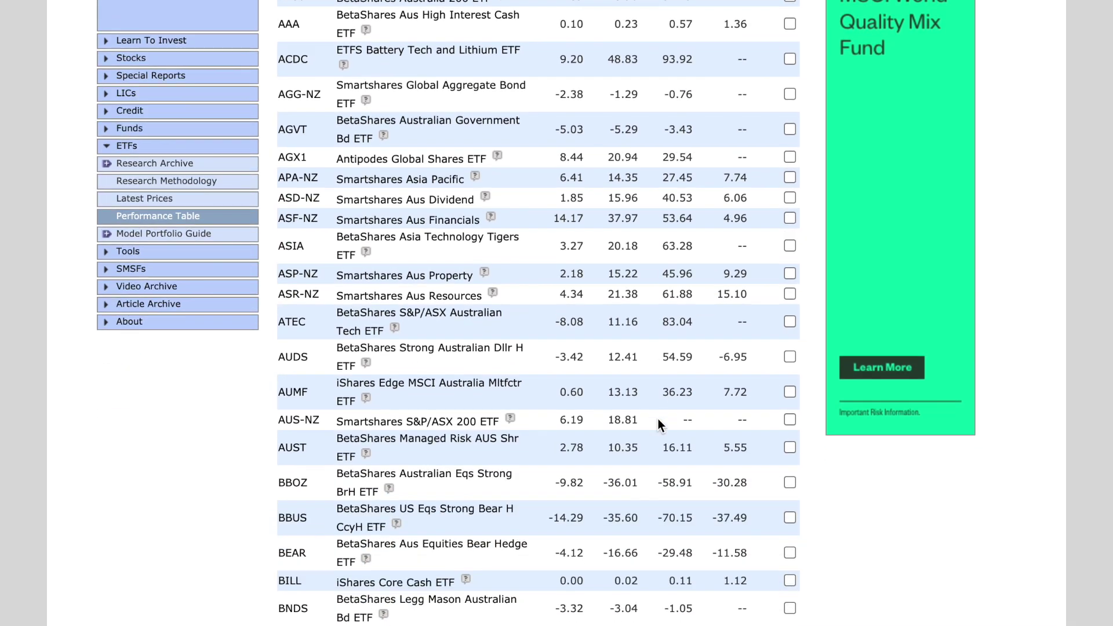
scroll(659, 419, "down", 1)
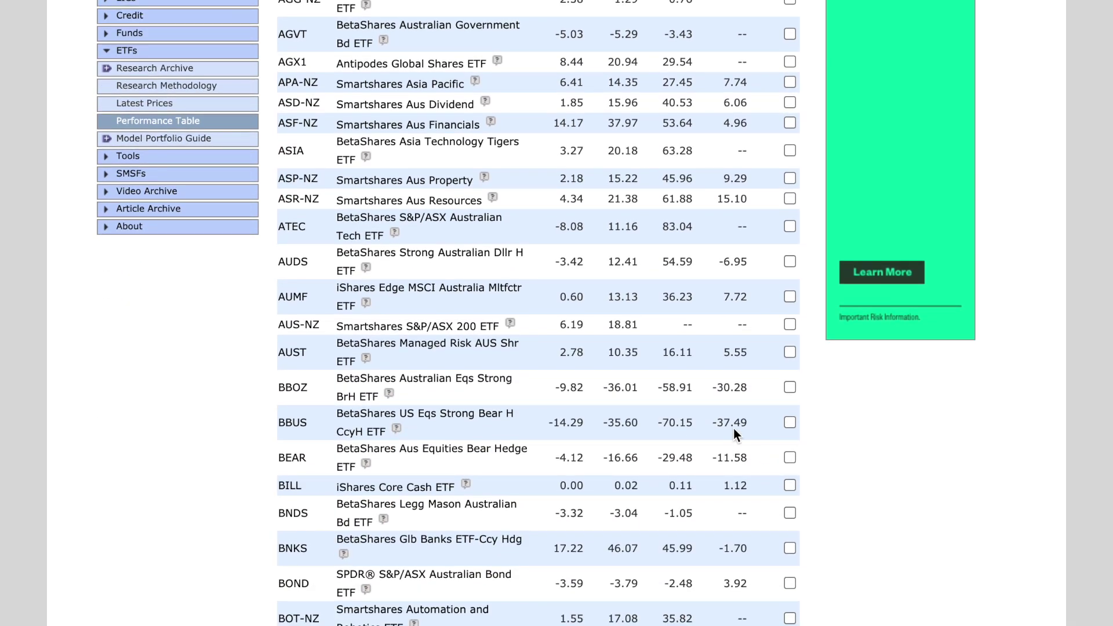
scroll(512, 432, "down", 18)
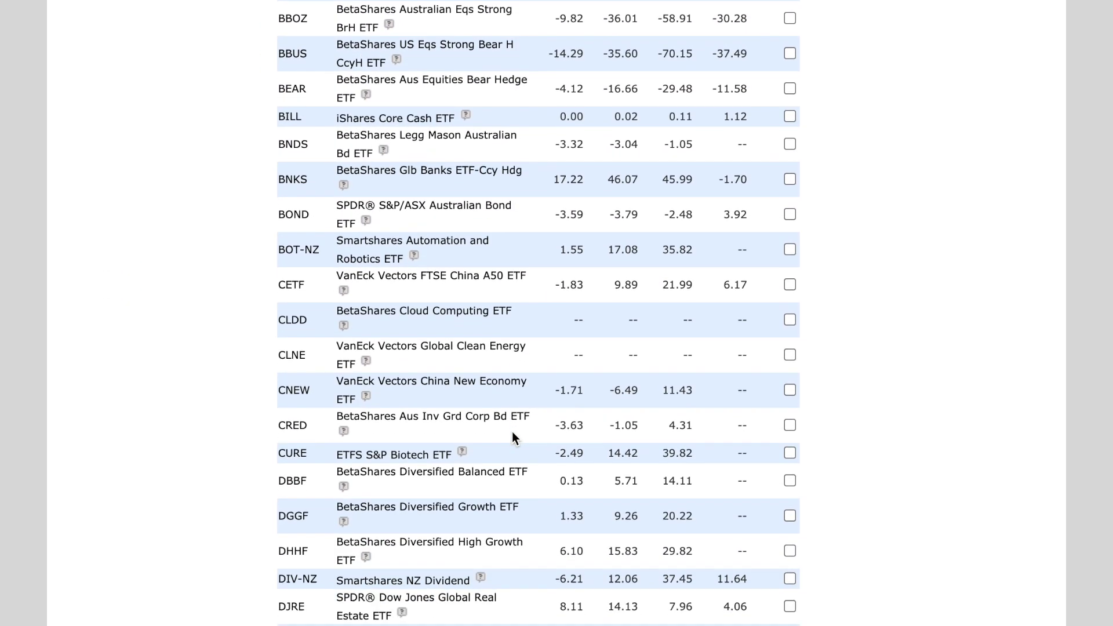
scroll(512, 435, "down", 6)
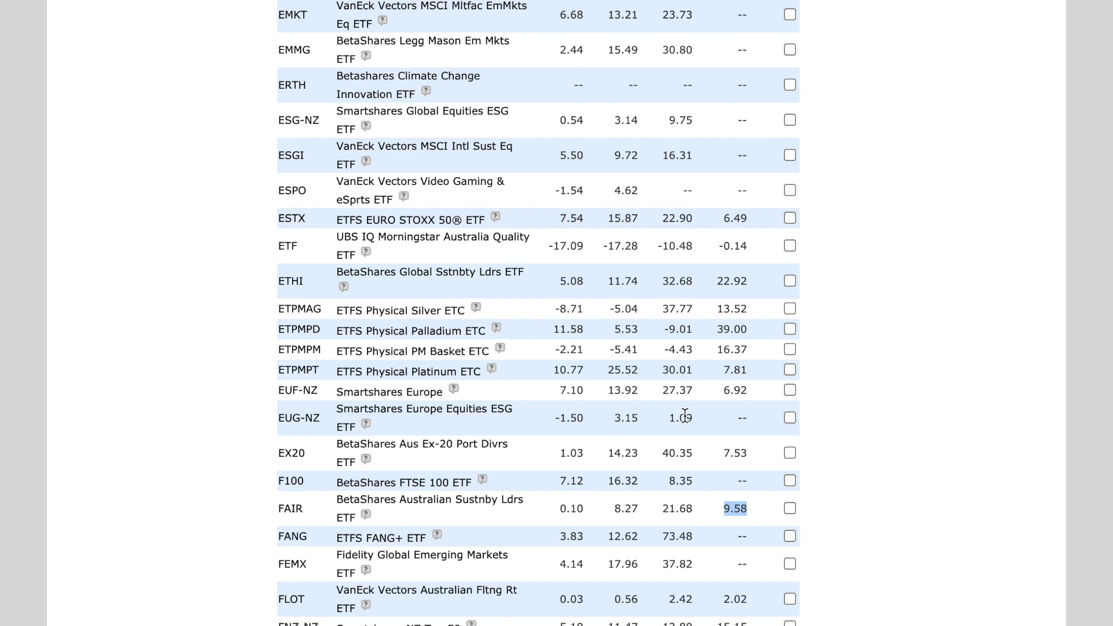
scroll(684, 415, "down", 13)
scroll(684, 415, "down", 1)
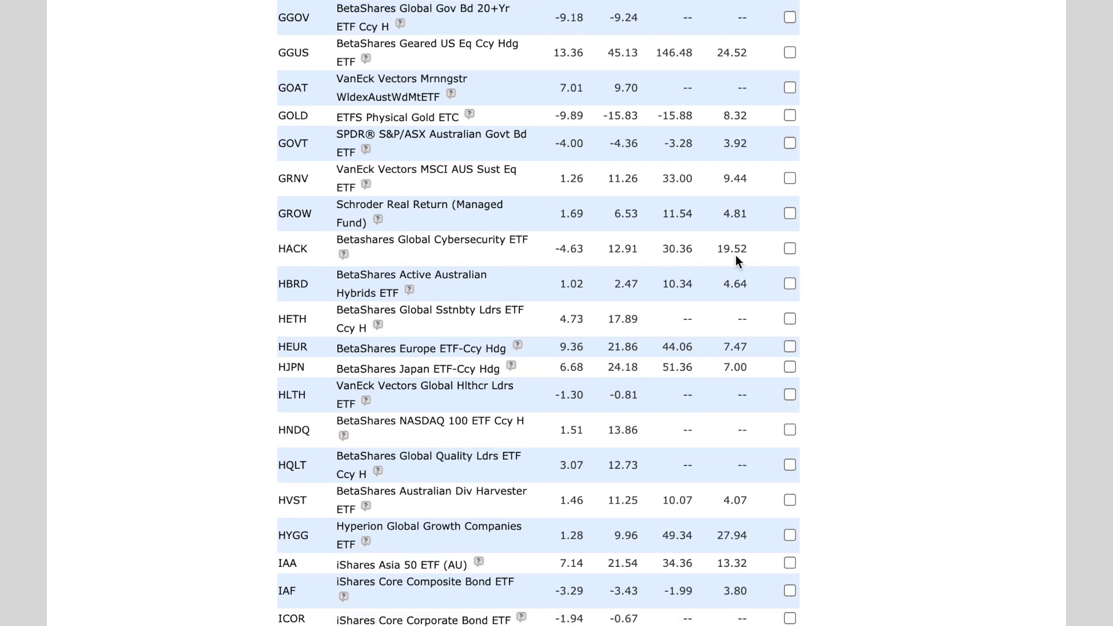
scroll(711, 301, "up", 20)
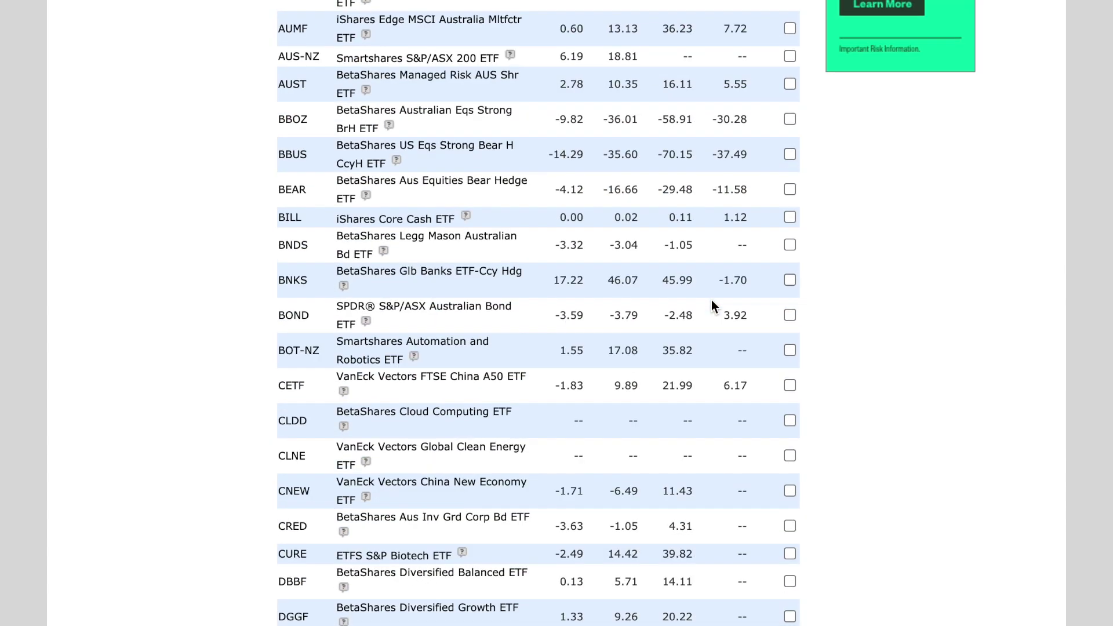
scroll(711, 300, "up", 12)
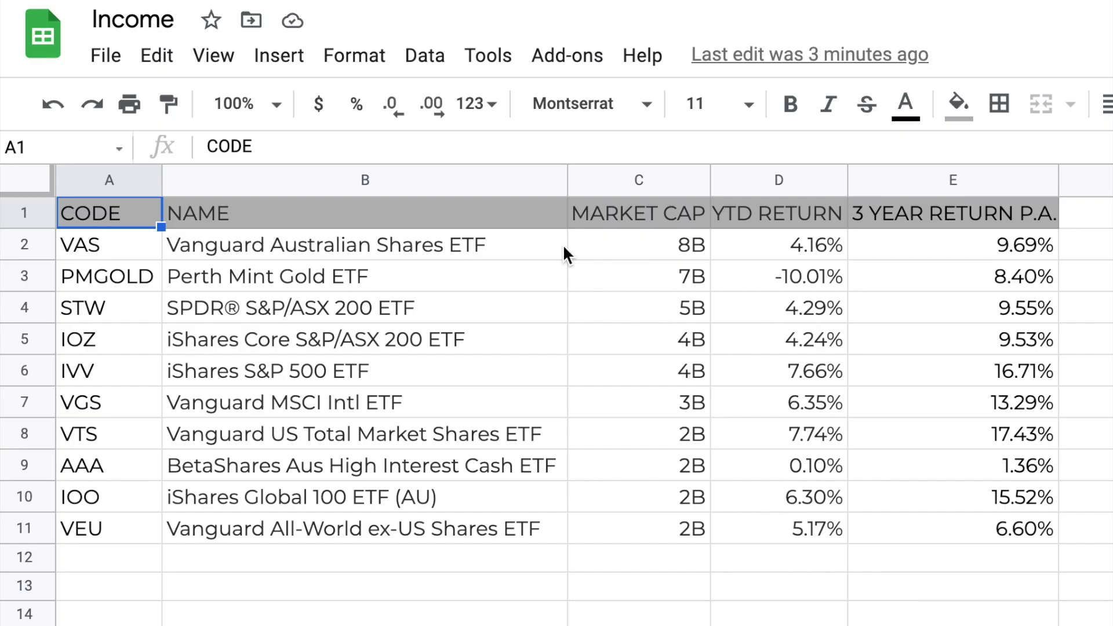
Switch to the Income spreadsheet in Google Sheets and review the 3-year return p.a. figures in E2:E11
left_click(949, 209)
left_click(940, 244)
left_click(933, 313)
left_click(928, 463)
left_click(930, 533)
left_click_drag(935, 243, 917, 534)
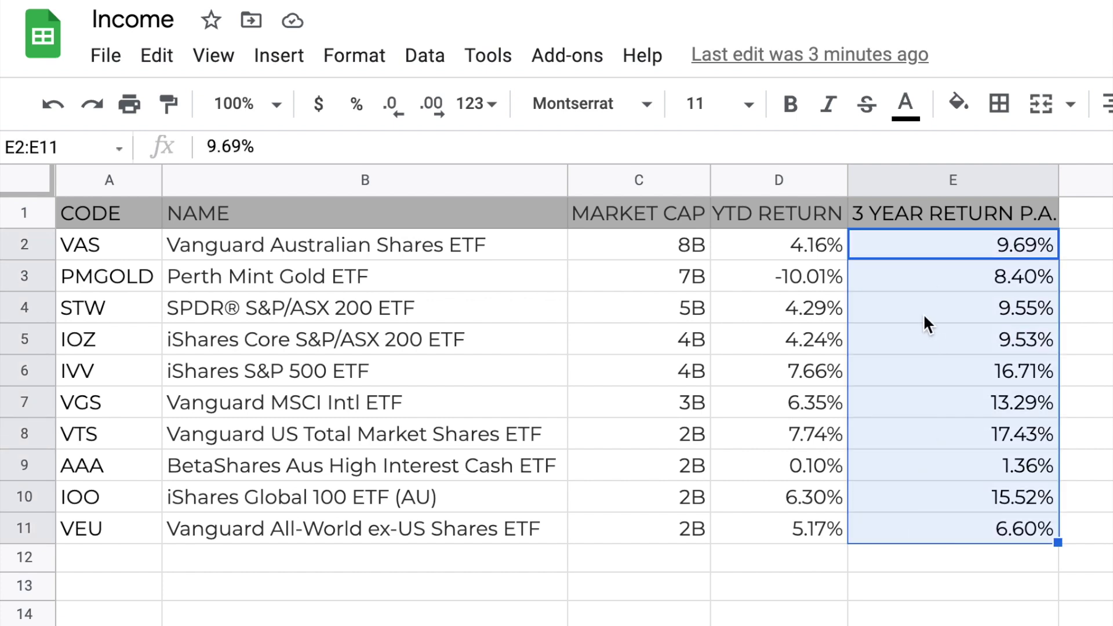
left_click(926, 293)
Check the 3-year annual return recorded for VAS in row 2
left_click(929, 255)
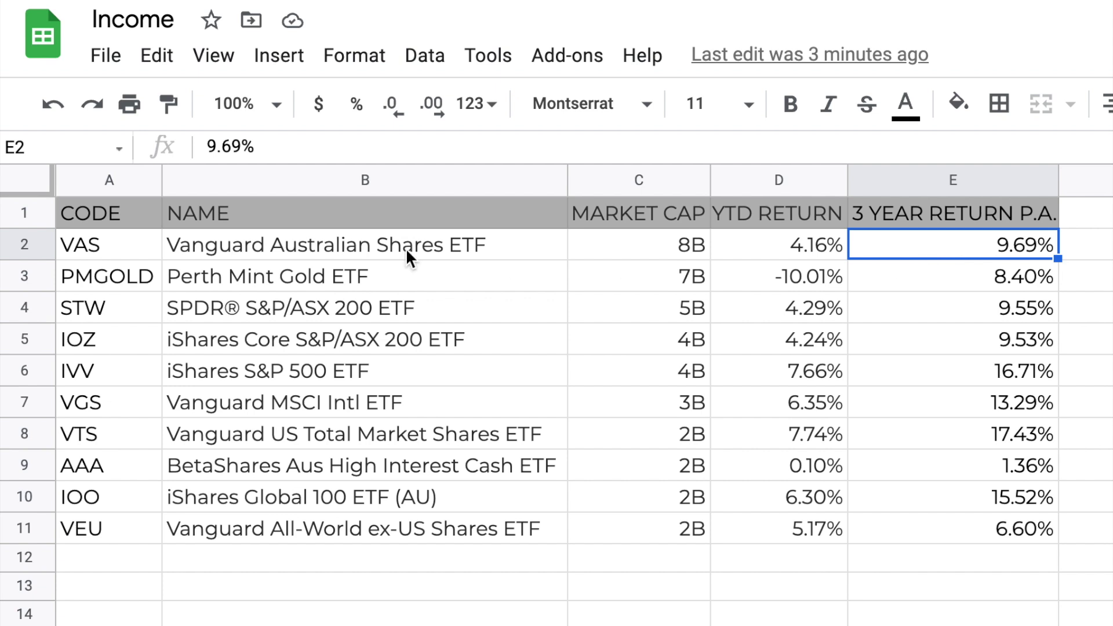
left_click(118, 256)
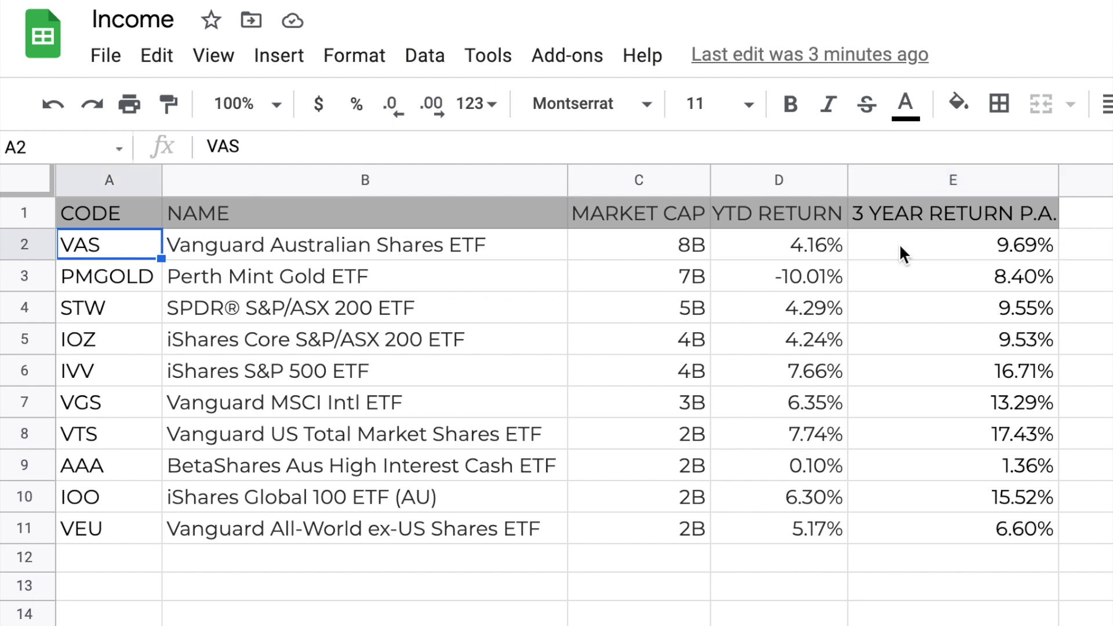
left_click(959, 244)
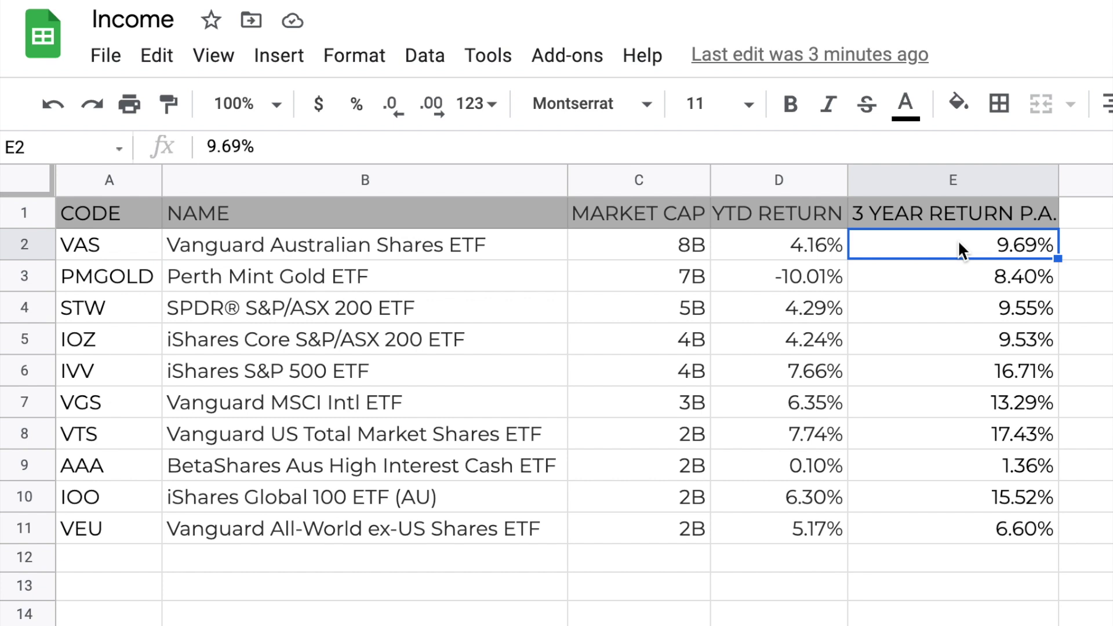
Check the 3-year return for PMGOLD, and compare the STW, IOZ and IVV fund entries in rows 4 to 6
left_click(948, 274)
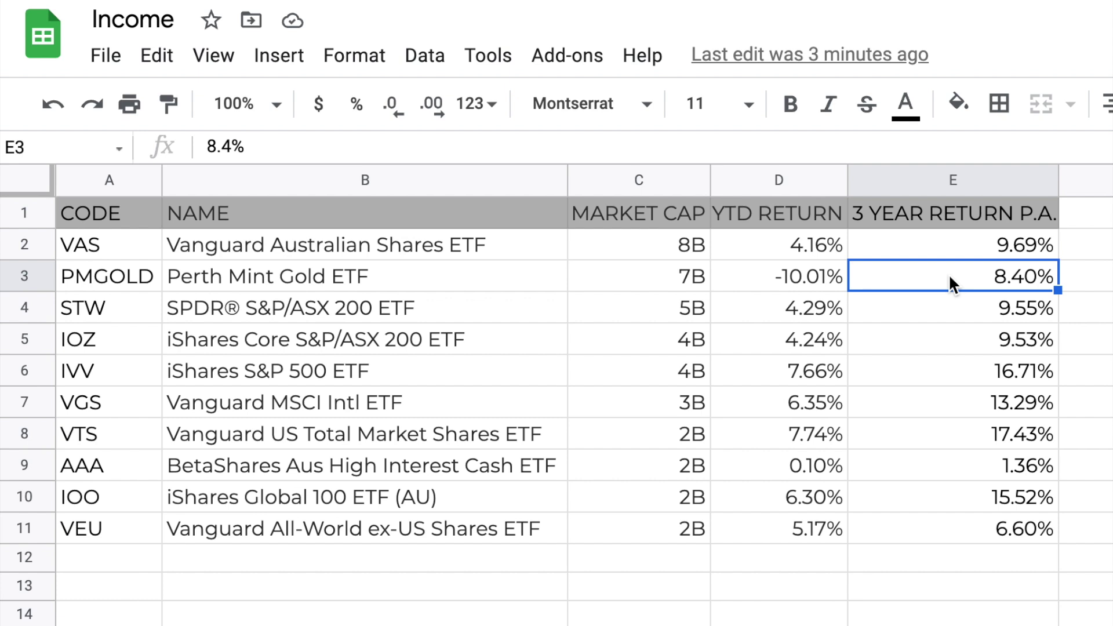
left_click(394, 307)
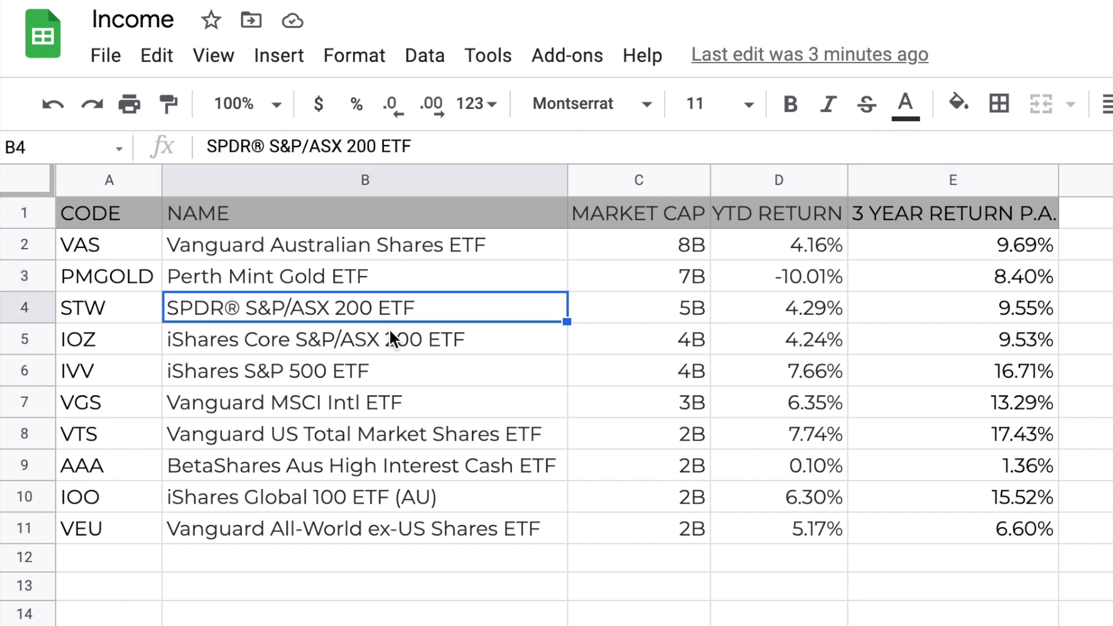
left_click(390, 339)
left_click(390, 374)
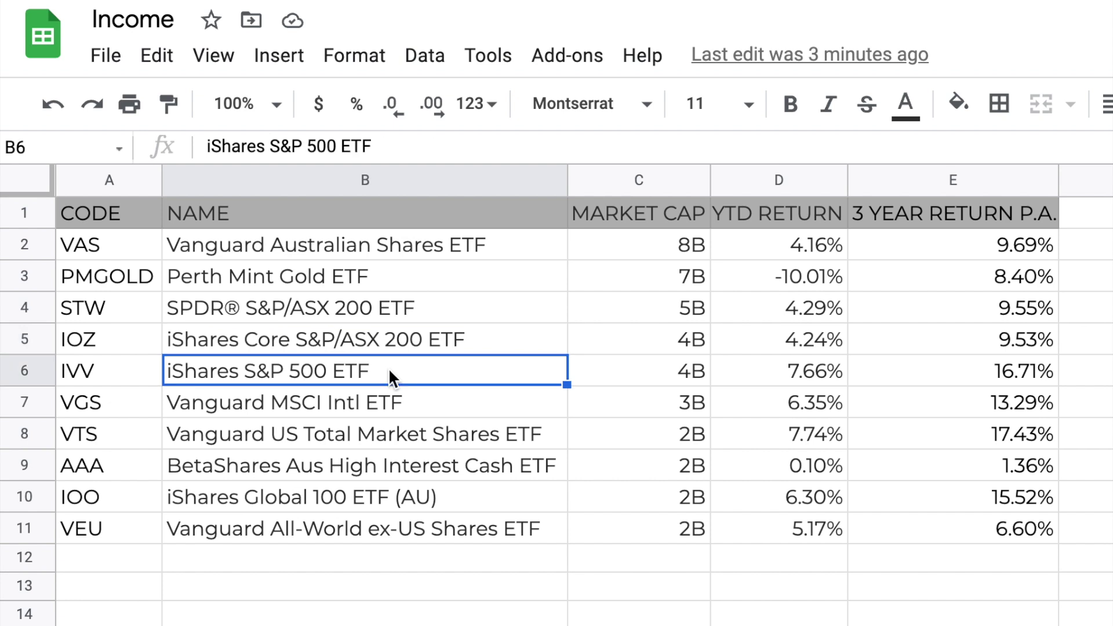
left_click(401, 342)
left_click(395, 313)
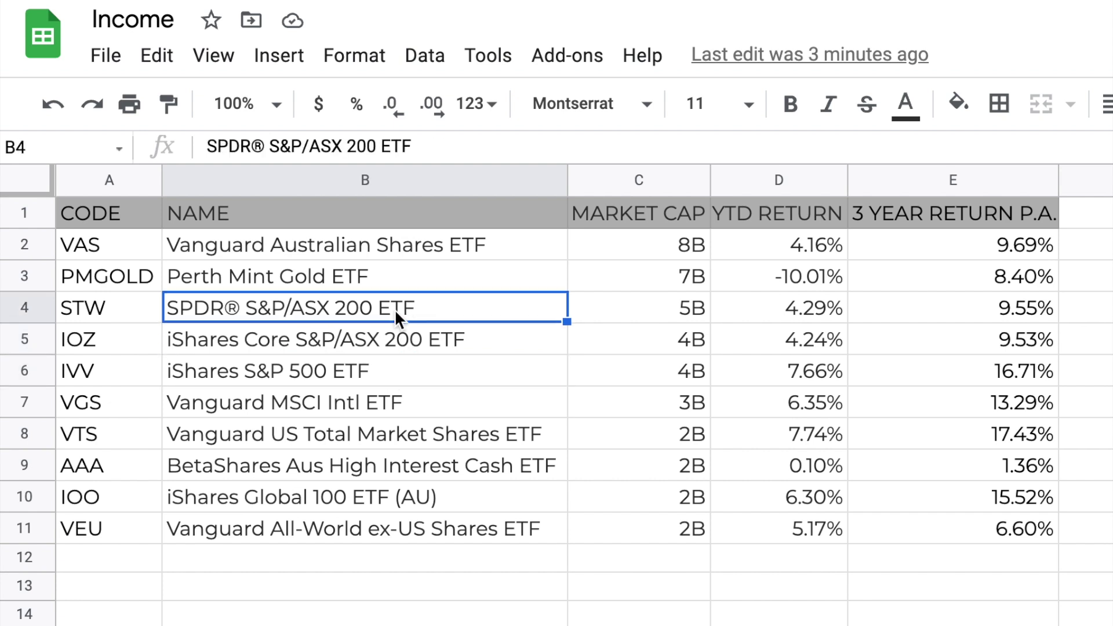
left_click(366, 376)
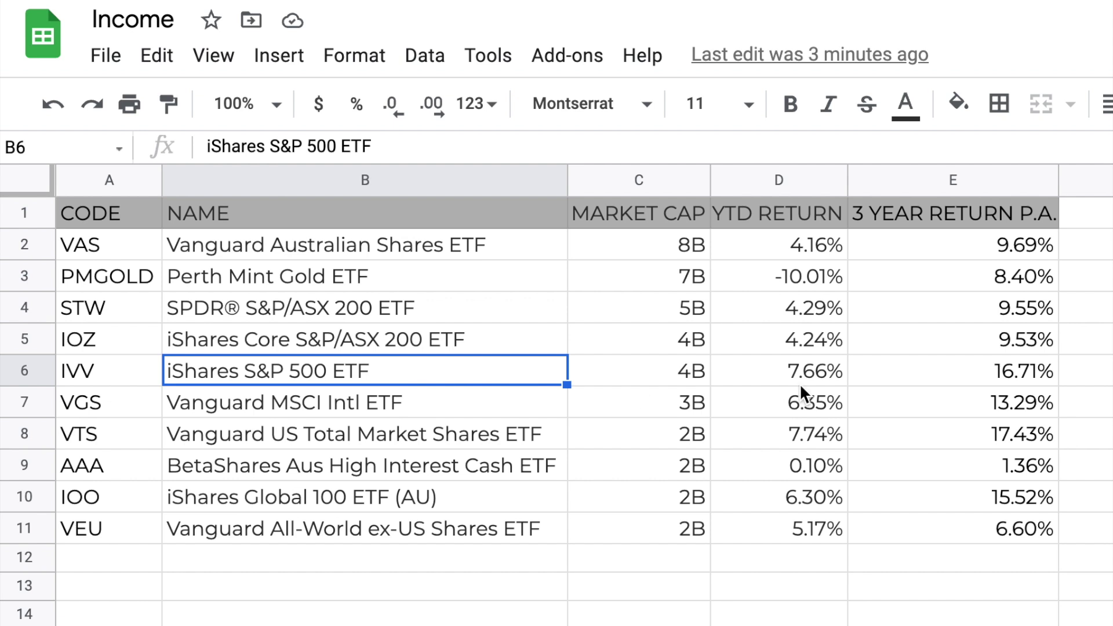
Review the 3-year annual returns of VGS, VTS, AAA, IOO and VEU in E7:E11
left_click(944, 403)
left_click(946, 435)
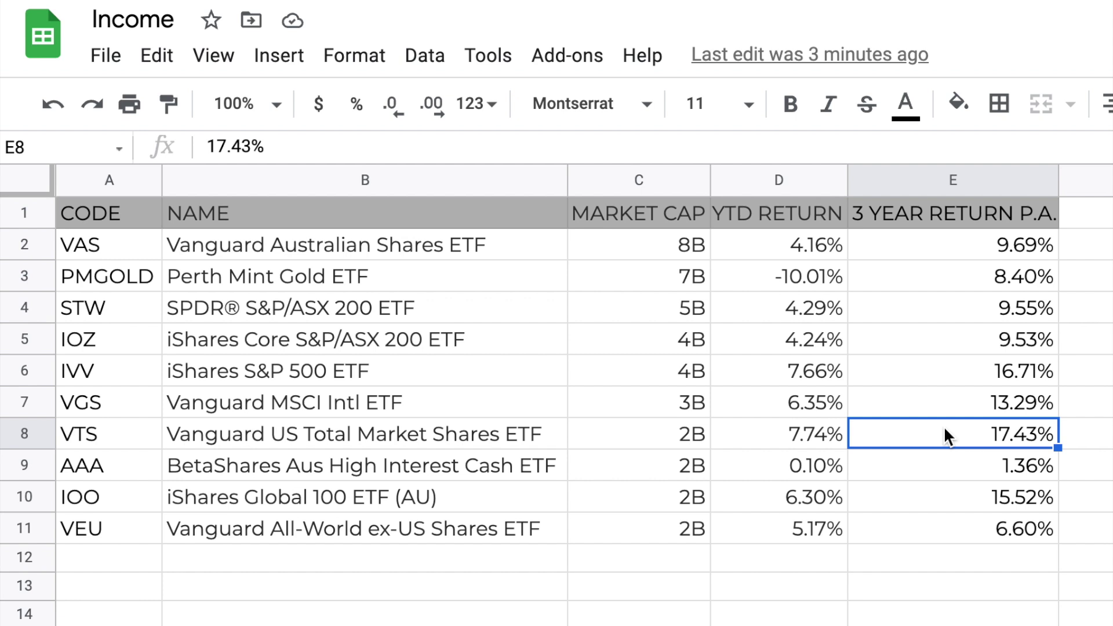
left_click(943, 464)
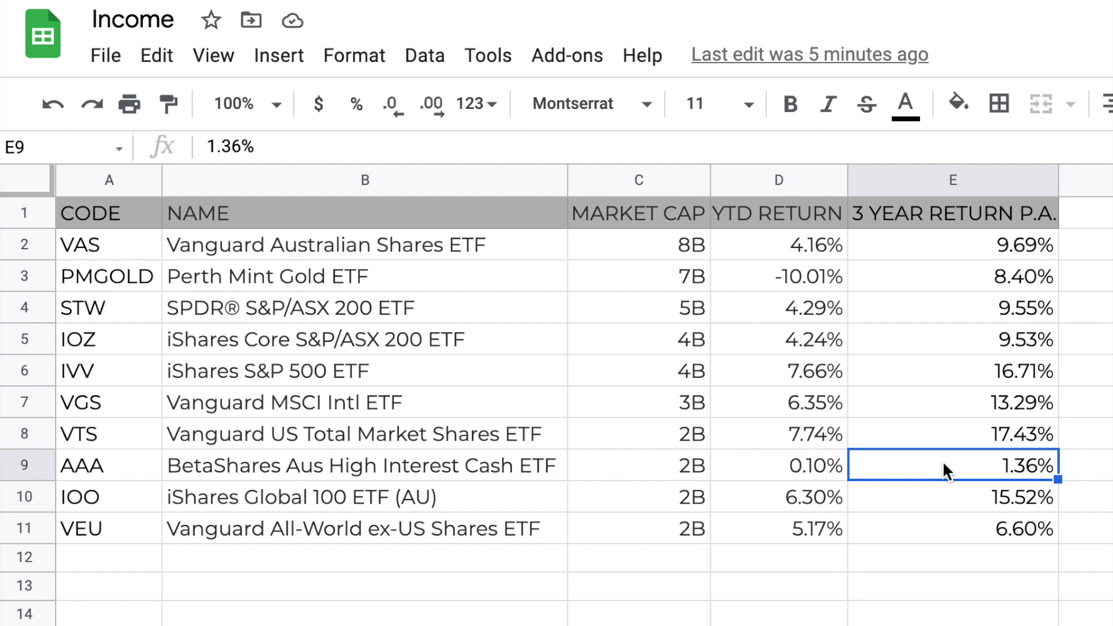
left_click(928, 504)
left_click(938, 530)
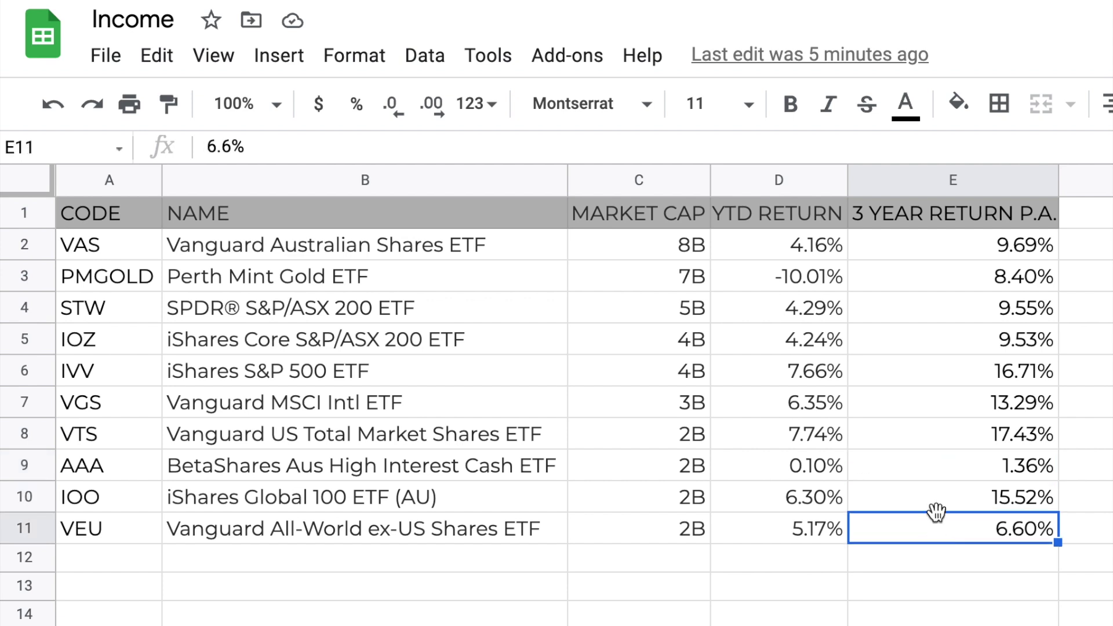
Compare the 3-year returns of the Australian share and gold ETFs in E2:E5 with those of IVV, VGS and VTS in E6:E8
left_click(930, 365)
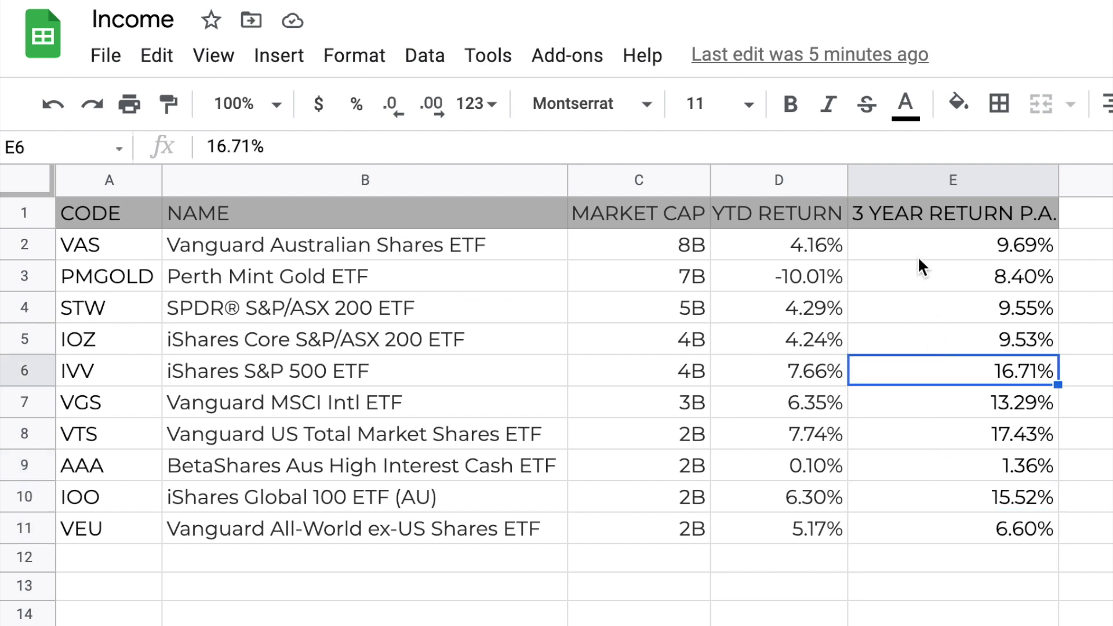
left_click(917, 254)
left_click_drag(910, 328, 909, 258)
left_click(921, 313)
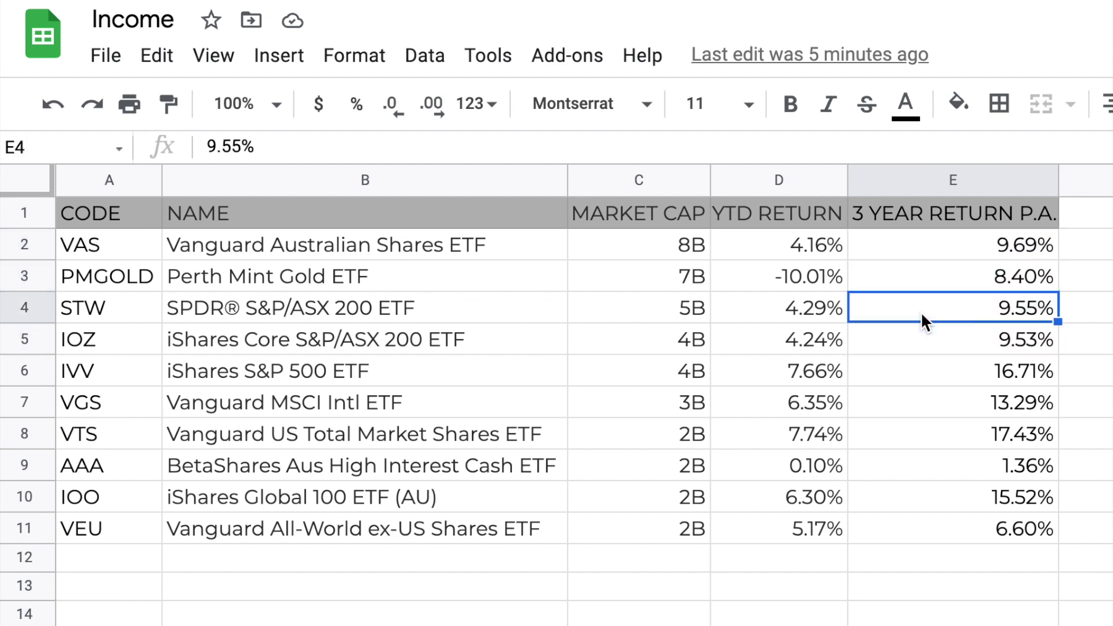
left_click(924, 246)
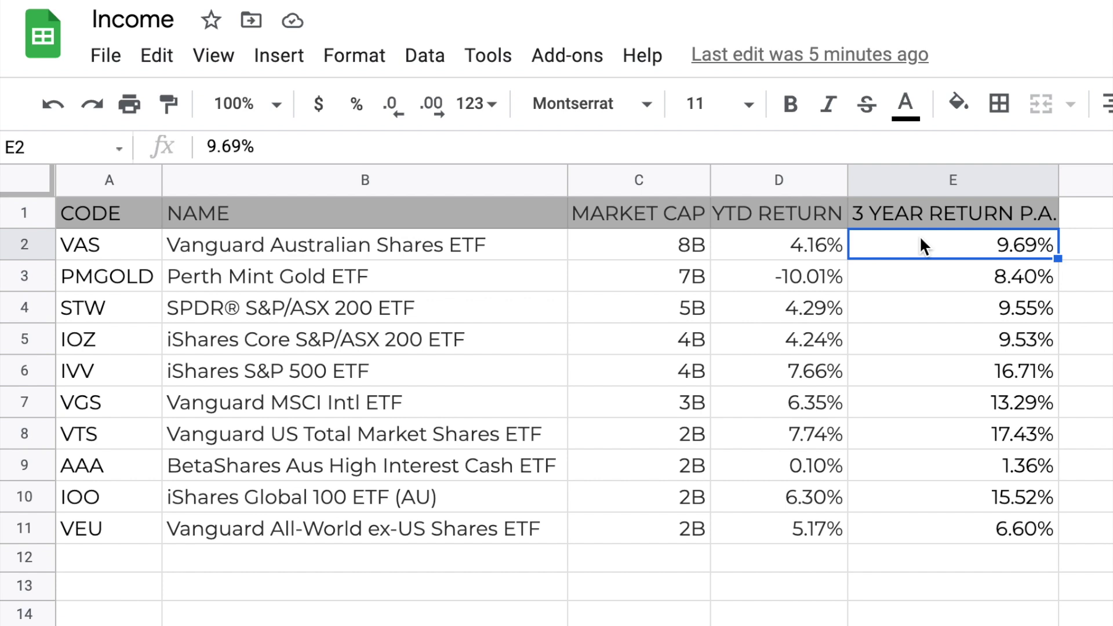
left_click_drag(918, 371, 916, 428)
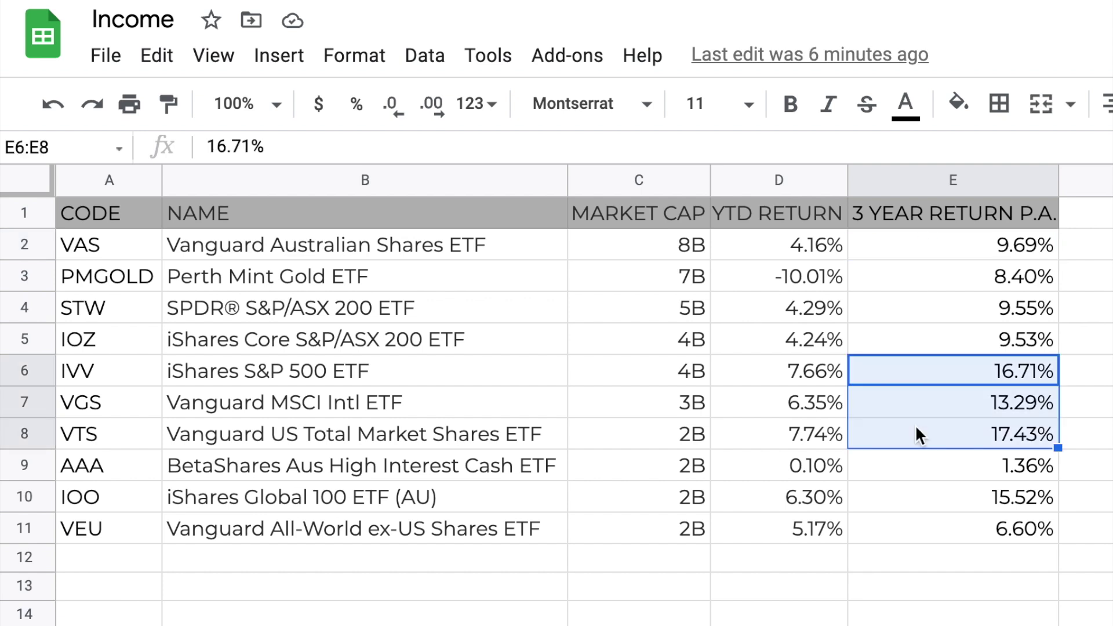